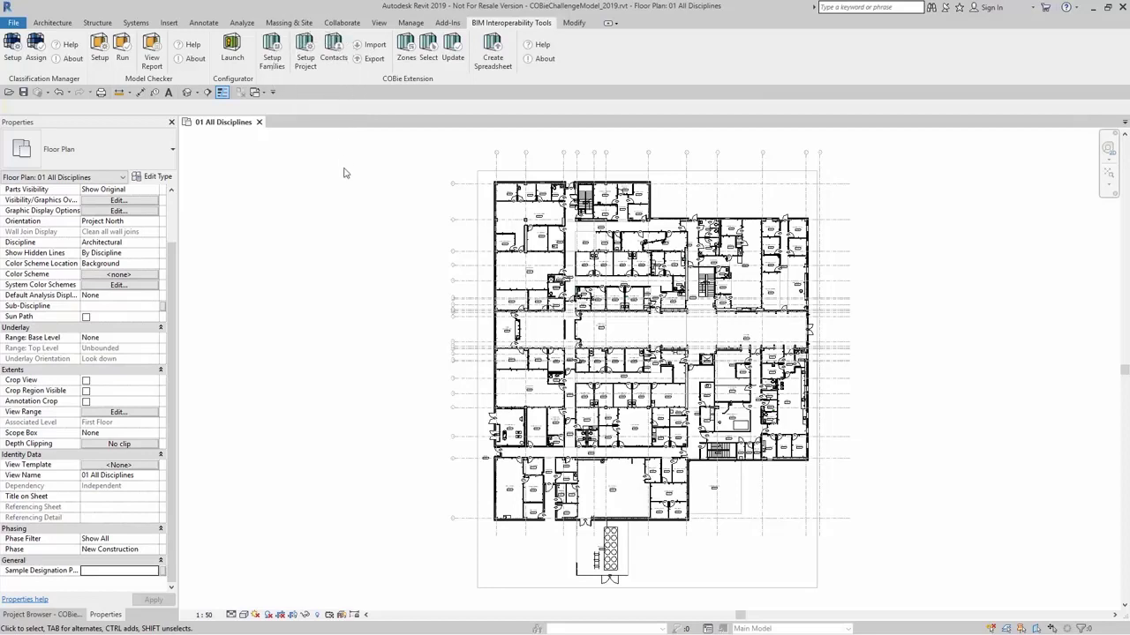
Create a COBie spreadsheet from the model's data with the COBie Extension.
{"action": "left_click", "coordinate": [337, 80]}
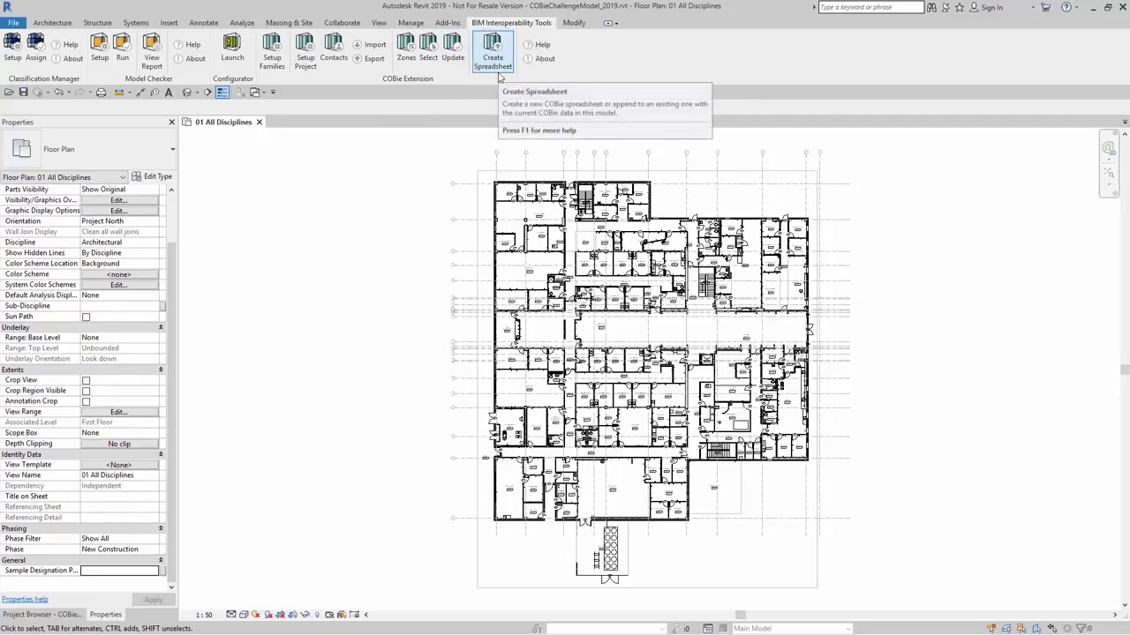
{"action": "left_click", "coordinate": [499, 74]}
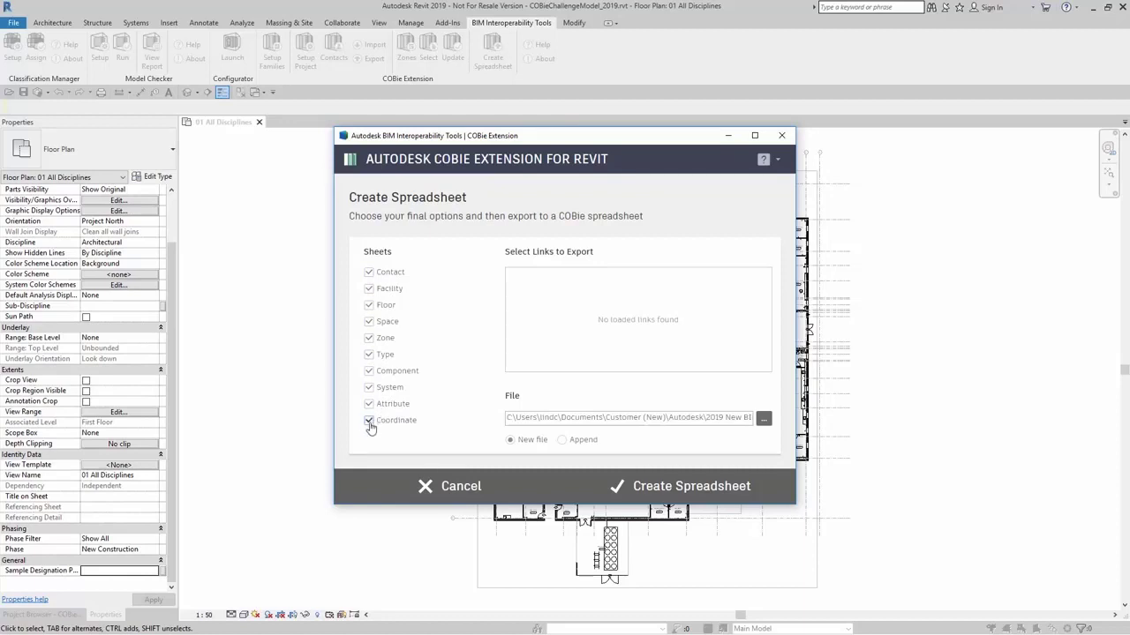
{"action": "left_click", "coordinate": [369, 422]}
{"action": "left_click", "coordinate": [602, 421]}
{"action": "left_click", "coordinate": [592, 443]}
{"action": "left_click", "coordinate": [551, 424]}
{"action": "left_click", "coordinate": [666, 492]}
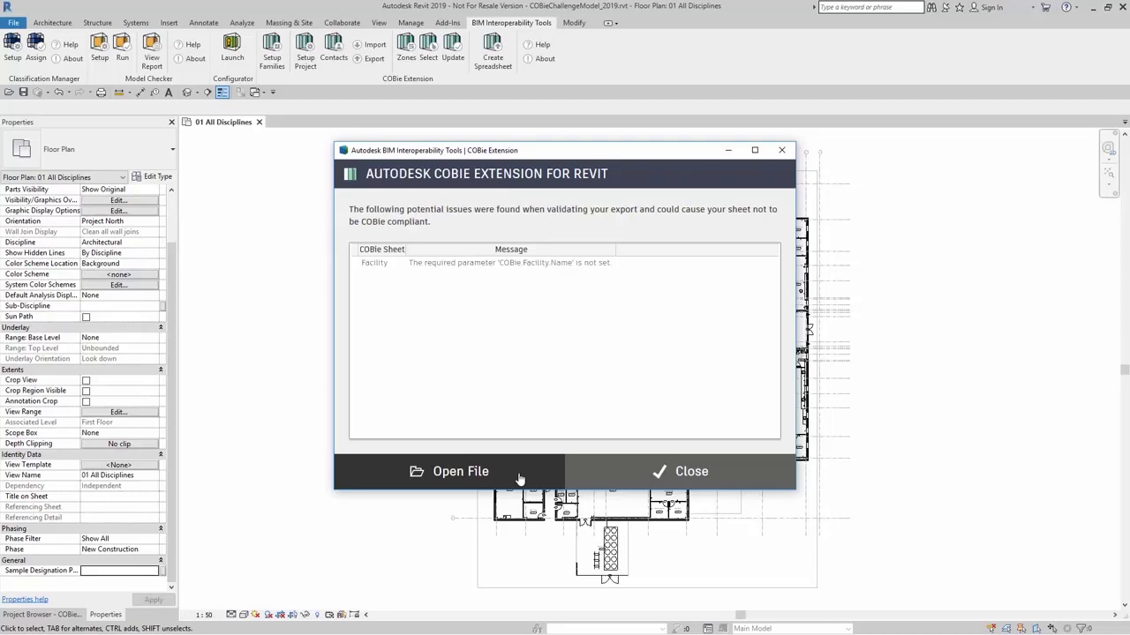
Open the exported COBie spreadsheet in Excel and examine the Instruction sheet's worksheet overview and colour legend.
{"action": "left_click", "coordinate": [519, 478]}
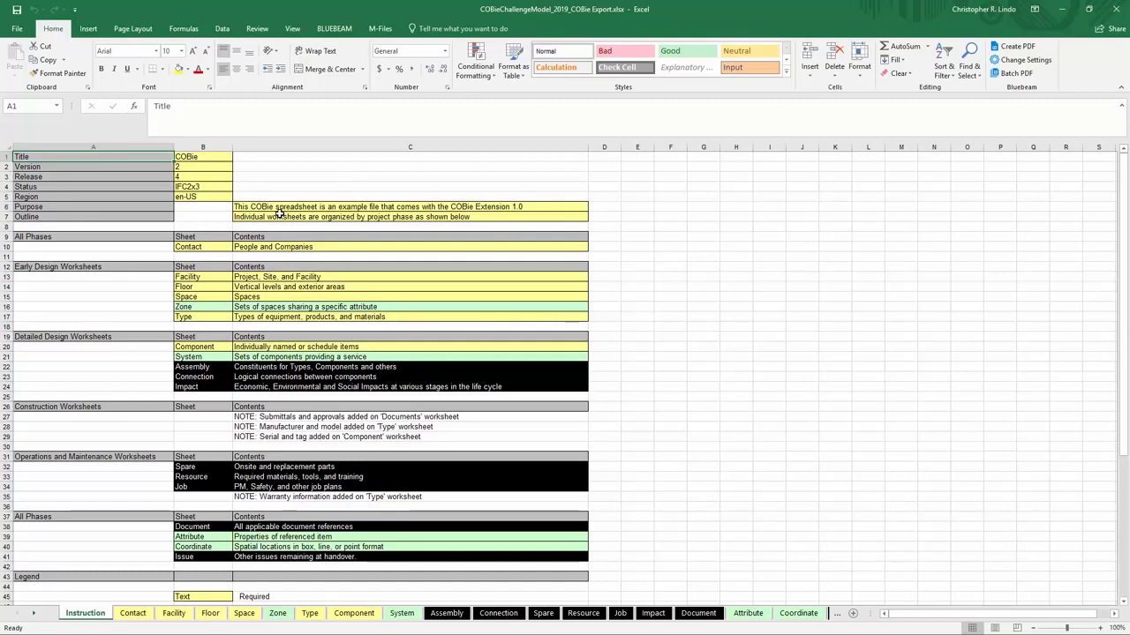
{"action": "scroll", "coordinate": [279, 212], "scroll_direction": "down", "scroll_amount": 7}
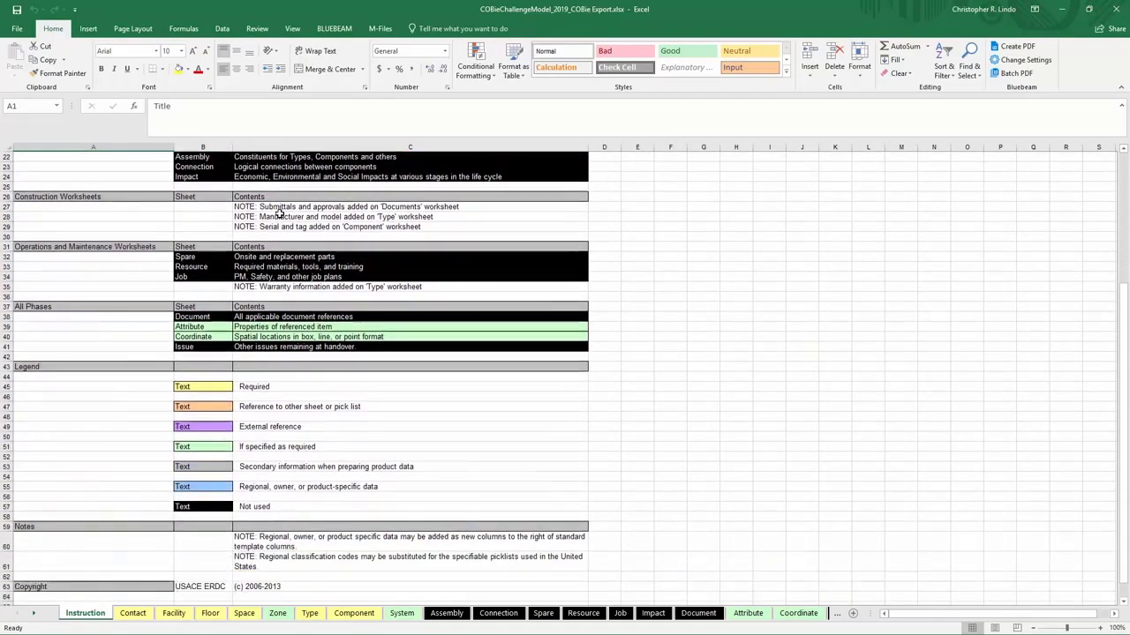
{"action": "scroll", "coordinate": [278, 212], "scroll_direction": "down", "scroll_amount": 3}
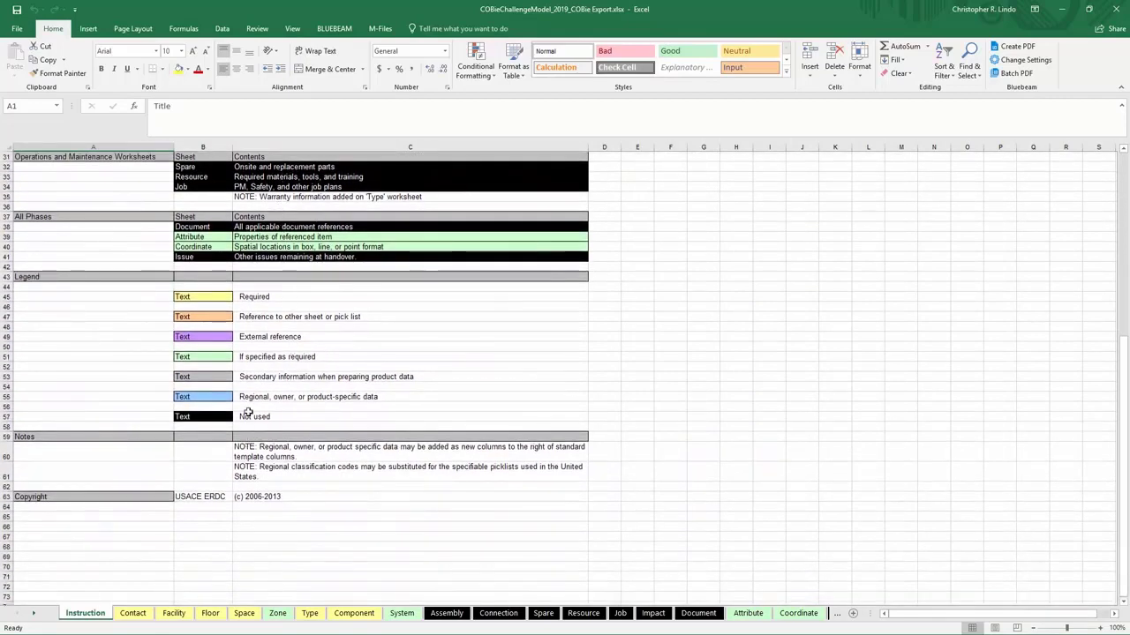
{"action": "scroll", "coordinate": [250, 409], "scroll_direction": "up", "scroll_amount": 7}
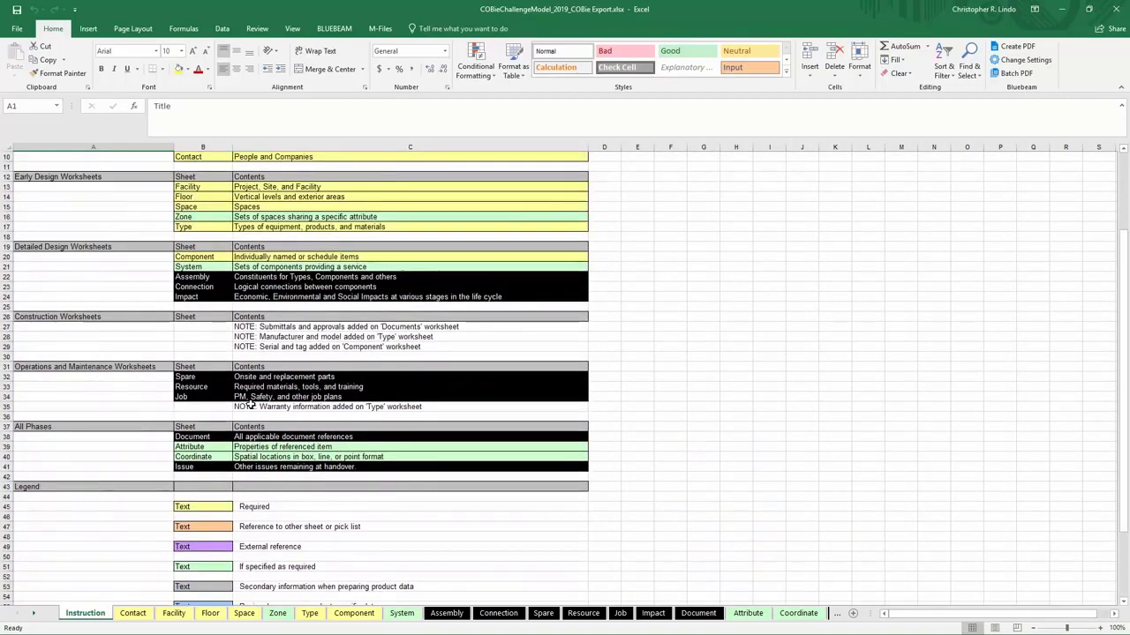
{"action": "scroll", "coordinate": [250, 404], "scroll_direction": "up", "scroll_amount": 3}
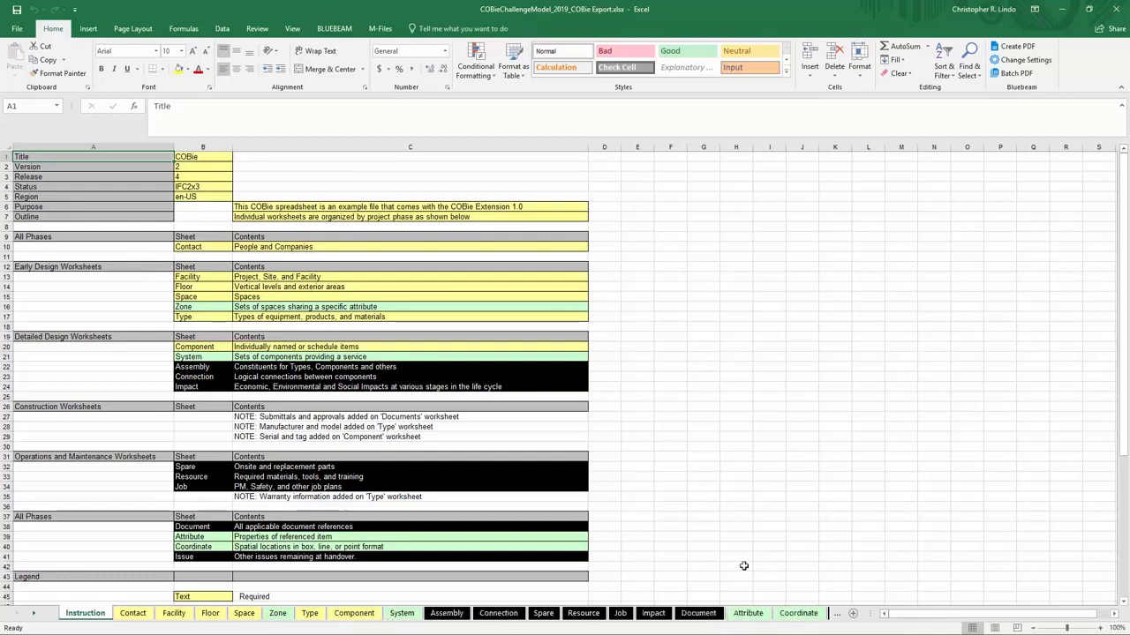
Auto-fit the widths of all columns on the Contact sheet.
{"action": "left_click", "coordinate": [134, 615]}
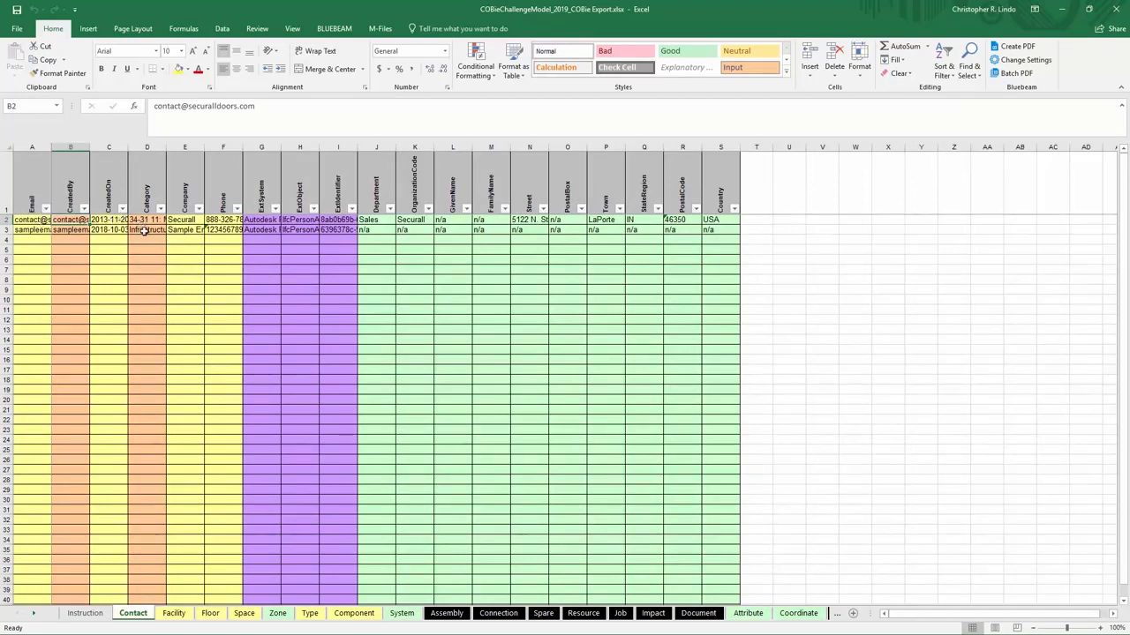
{"action": "left_click", "coordinate": [6, 149]}
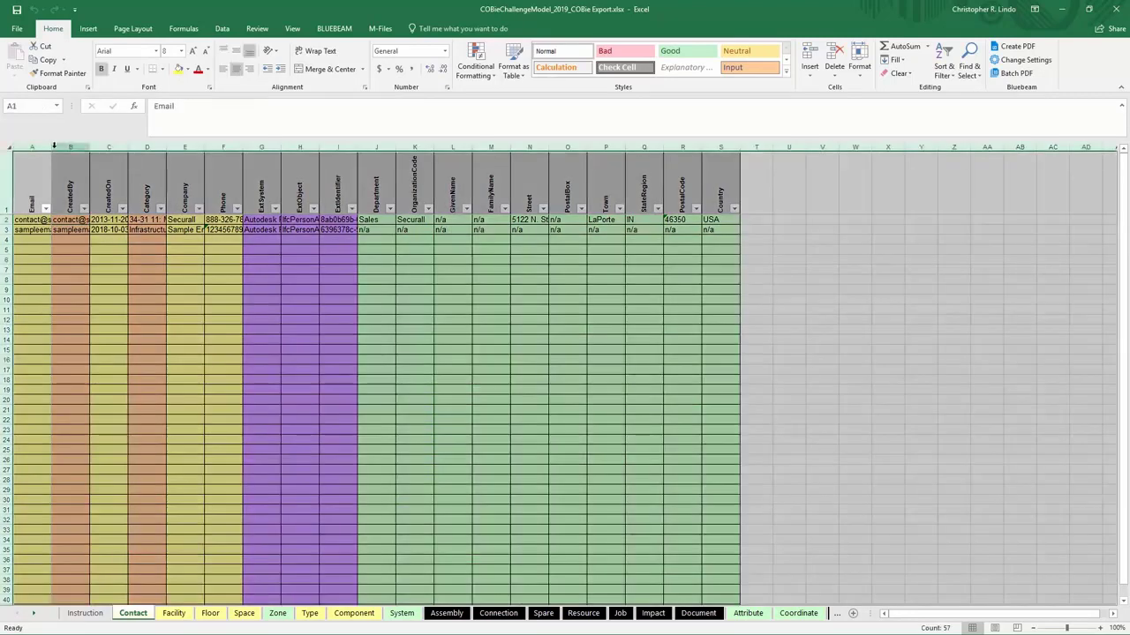
{"action": "double_click", "coordinate": [48, 148]}
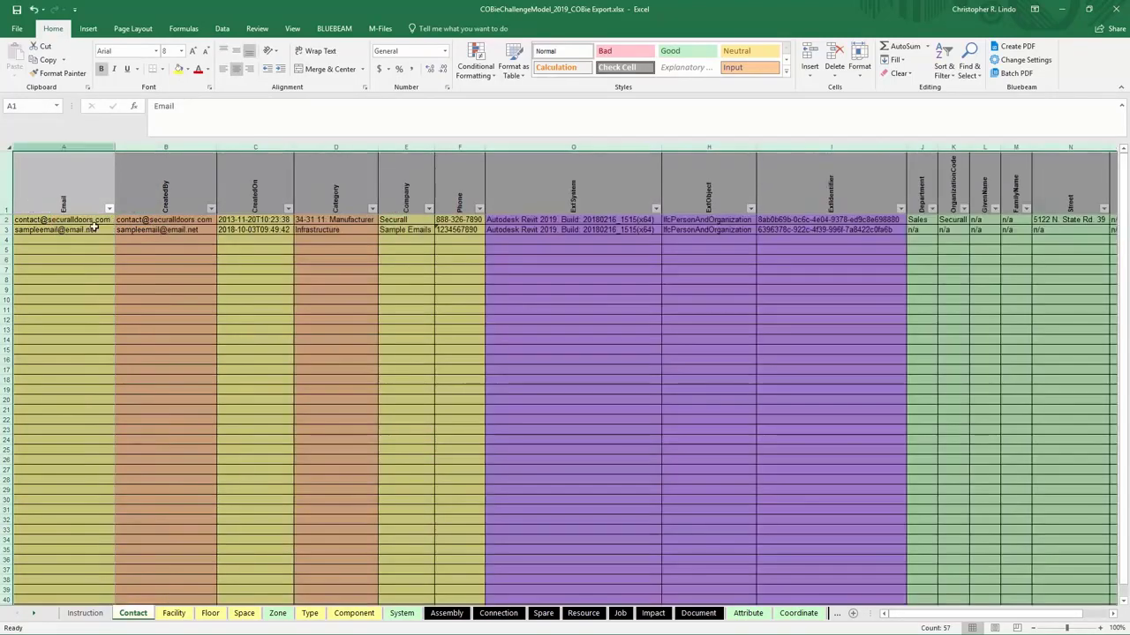
{"action": "left_click", "coordinate": [119, 308]}
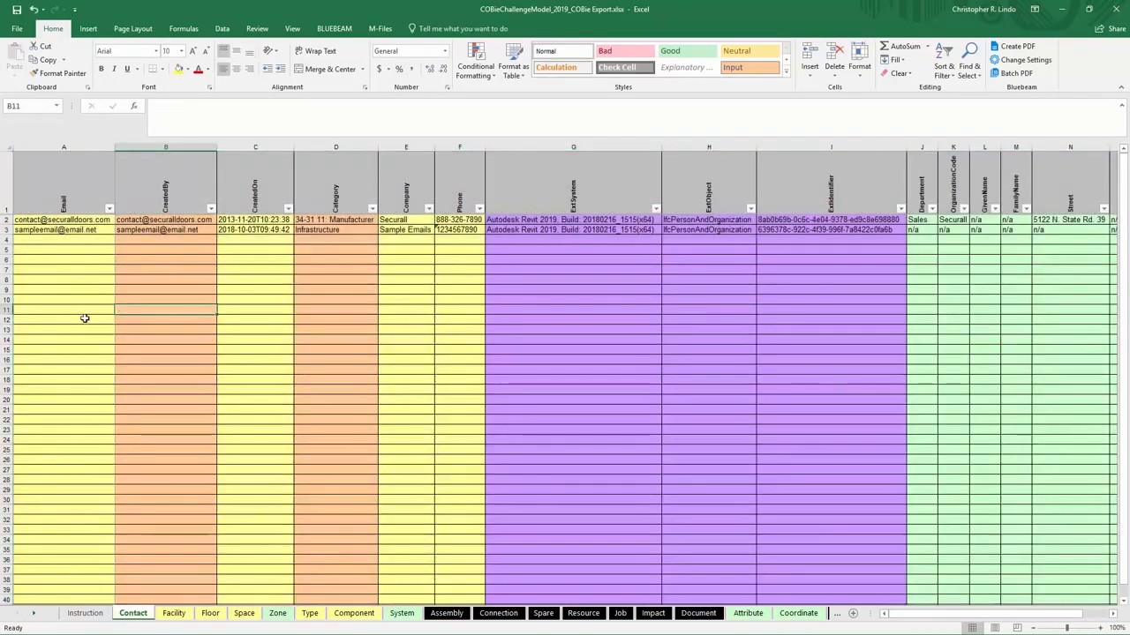
Auto-fit the widths of all columns on the Facility sheet.
{"action": "left_click", "coordinate": [176, 613]}
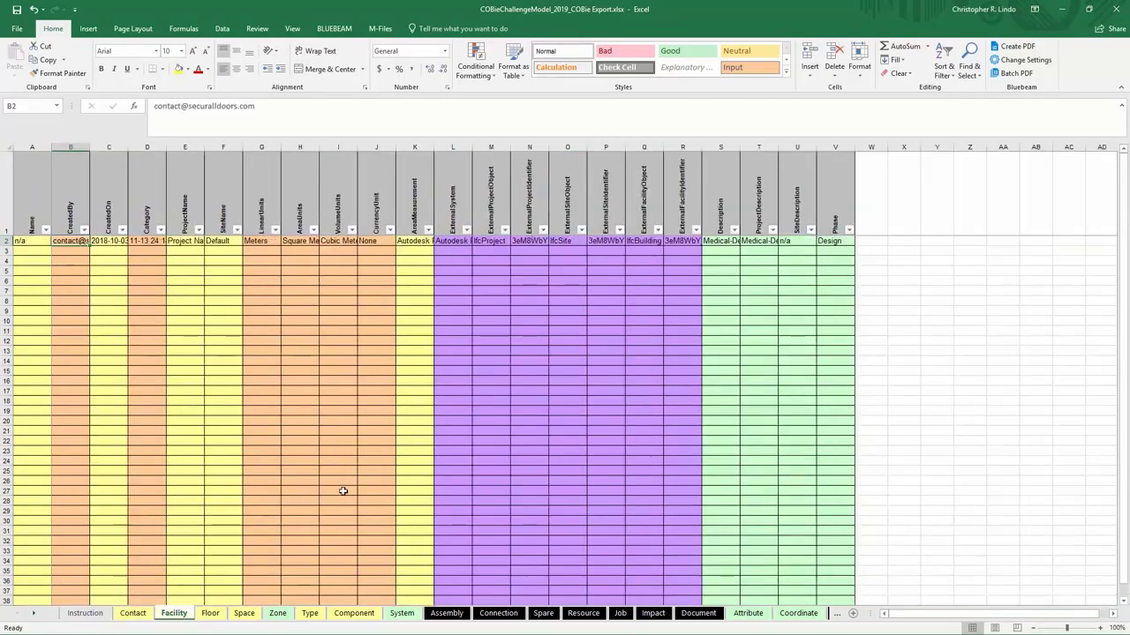
{"action": "left_click", "coordinate": [8, 146]}
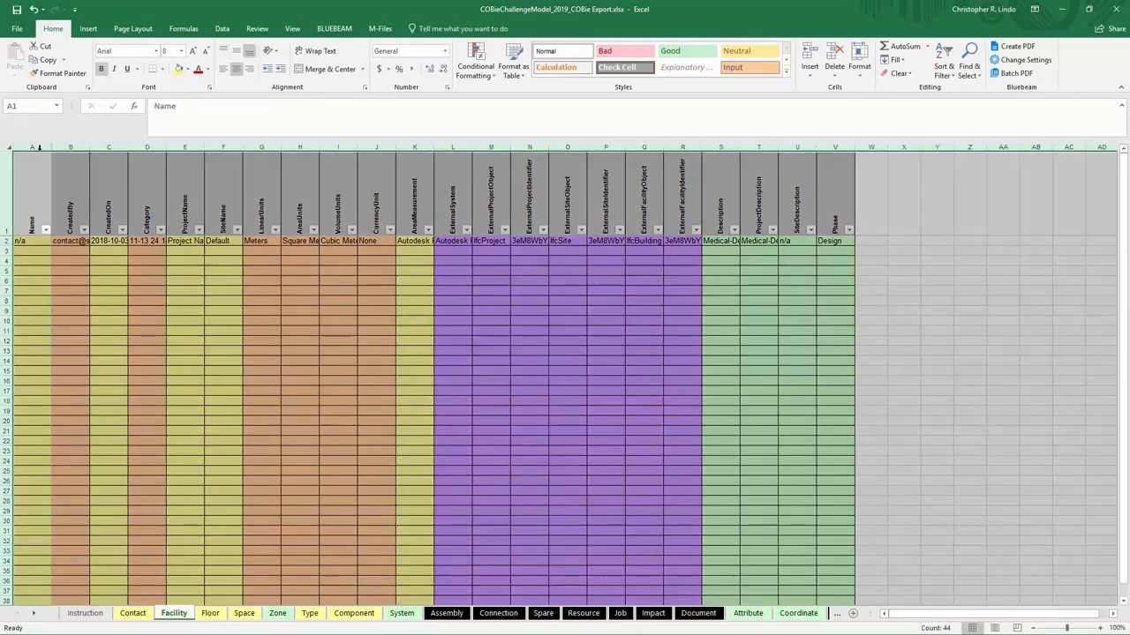
{"action": "double_click", "coordinate": [89, 148]}
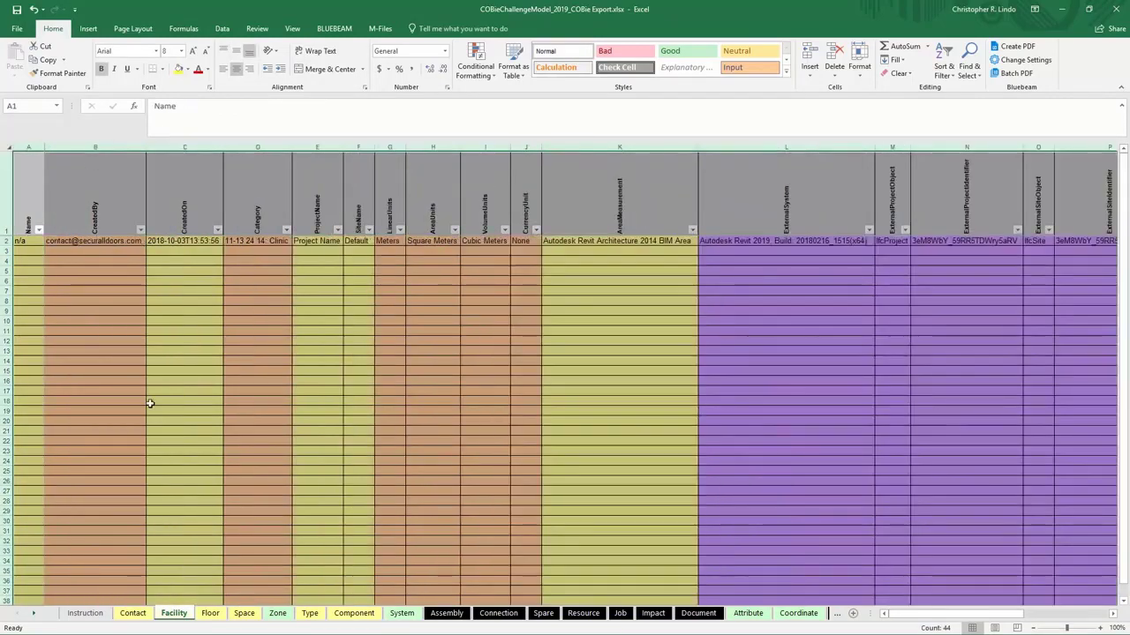
Look briefly at the Floor sheet and auto-fit the widths of all columns on the Space sheet.
{"action": "left_click", "coordinate": [219, 616]}
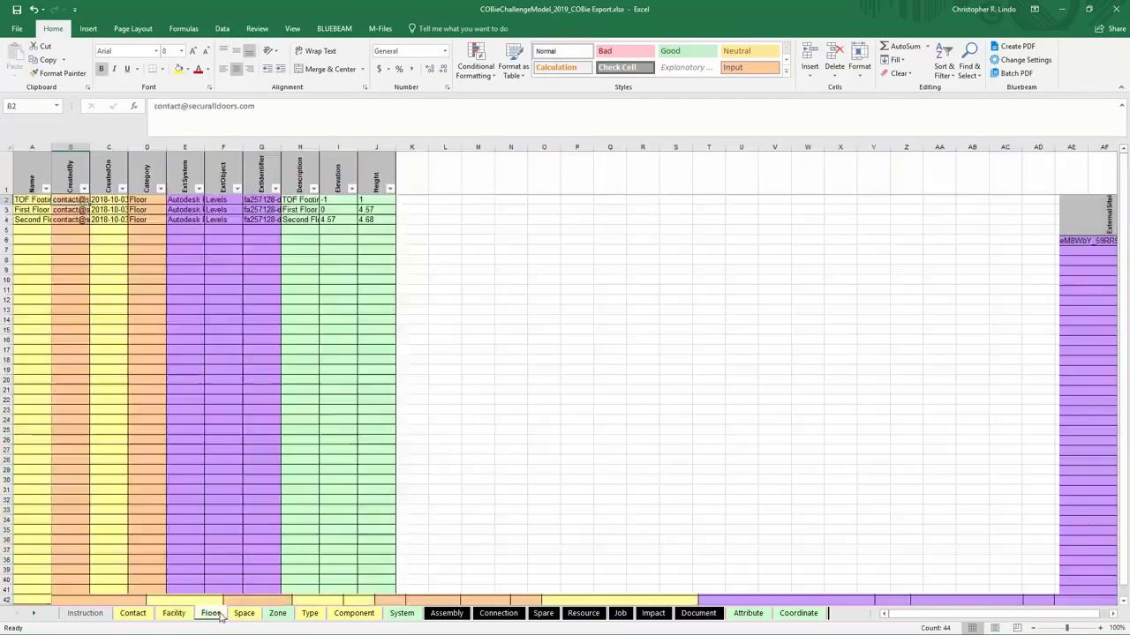
{"action": "left_click", "coordinate": [243, 615]}
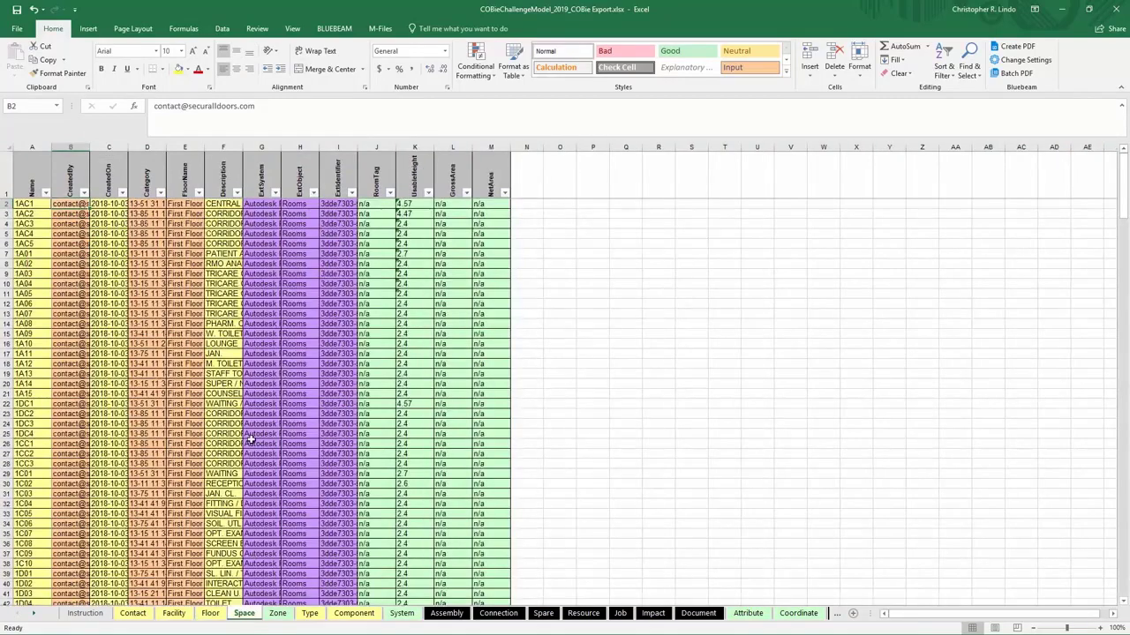
{"action": "left_click", "coordinate": [7, 147]}
{"action": "double_click", "coordinate": [50, 148]}
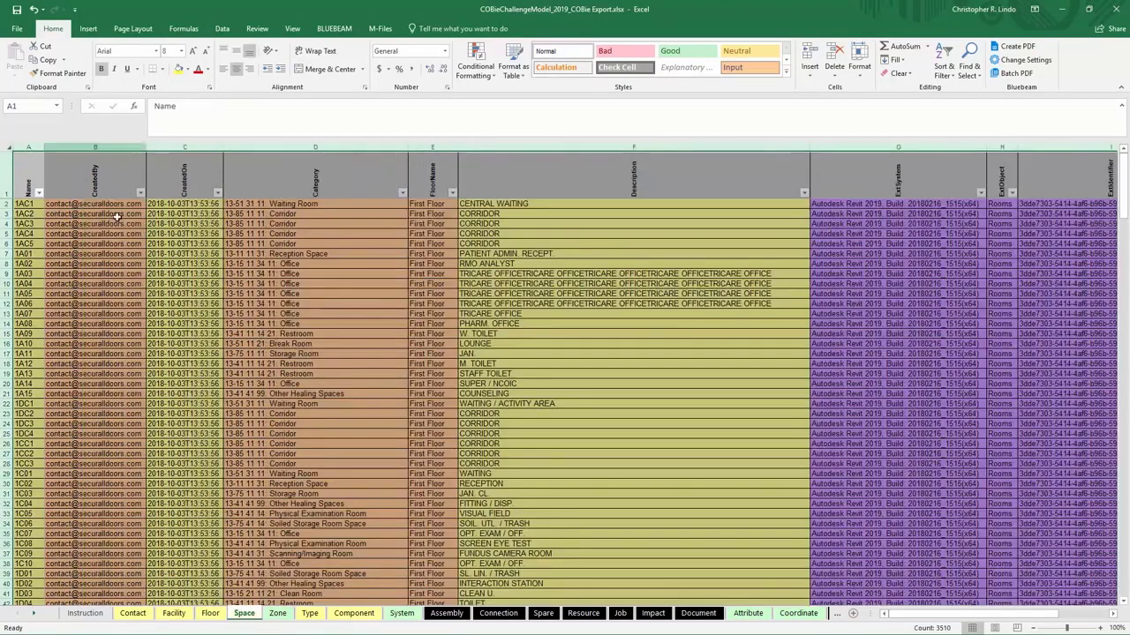
{"action": "left_click", "coordinate": [215, 344]}
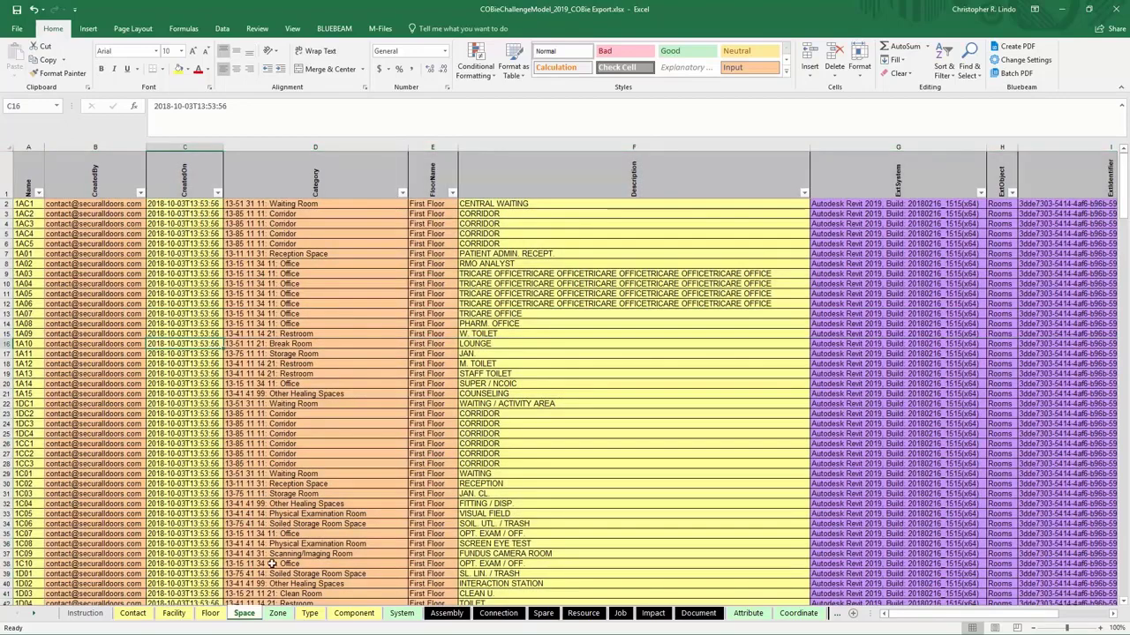
Auto-fit the widths of all columns on the Zone sheet.
{"action": "left_click", "coordinate": [279, 614]}
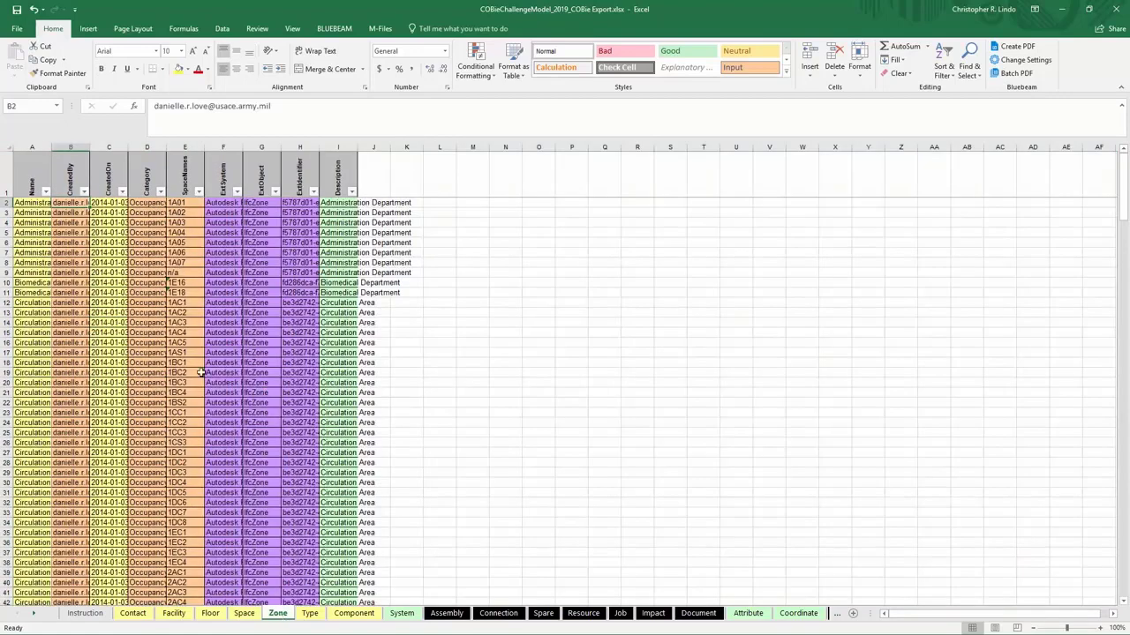
{"action": "left_click", "coordinate": [7, 148]}
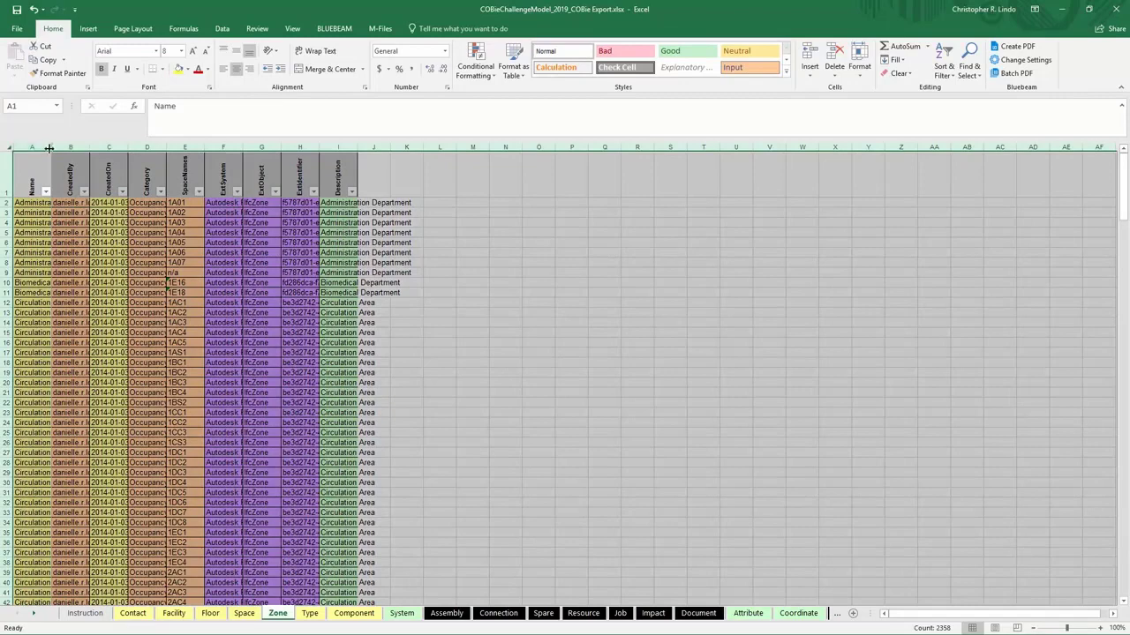
{"action": "double_click", "coordinate": [41, 146]}
{"action": "left_click", "coordinate": [139, 272]}
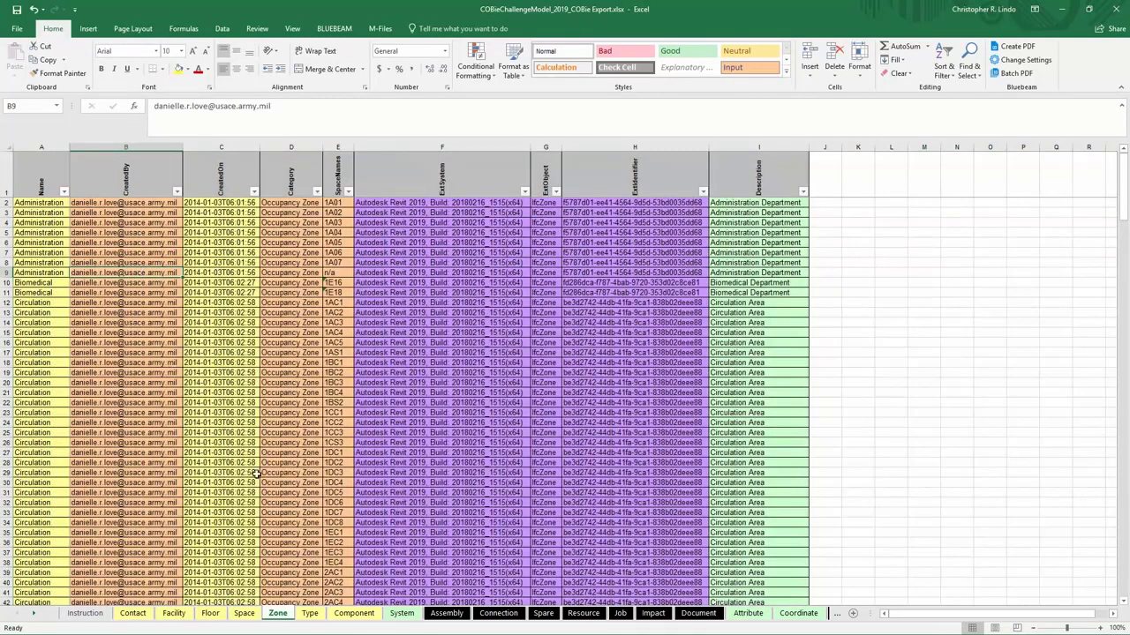
Auto-fit the widths of all columns on the Type sheet and look through its entries.
{"action": "left_click", "coordinate": [310, 614]}
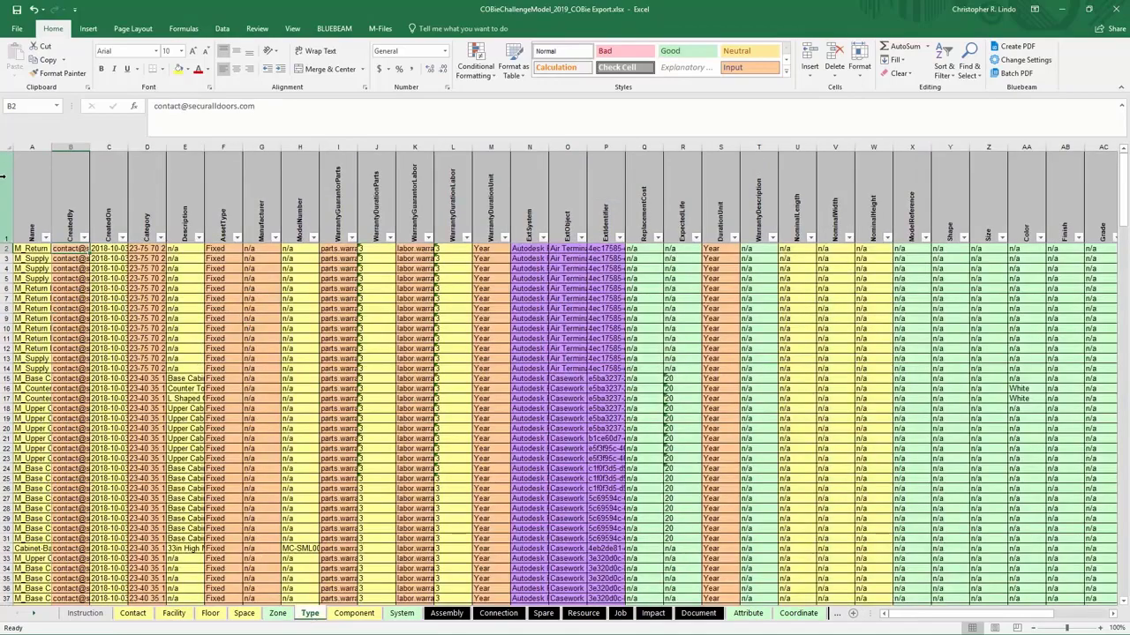
{"action": "left_click", "coordinate": [7, 147]}
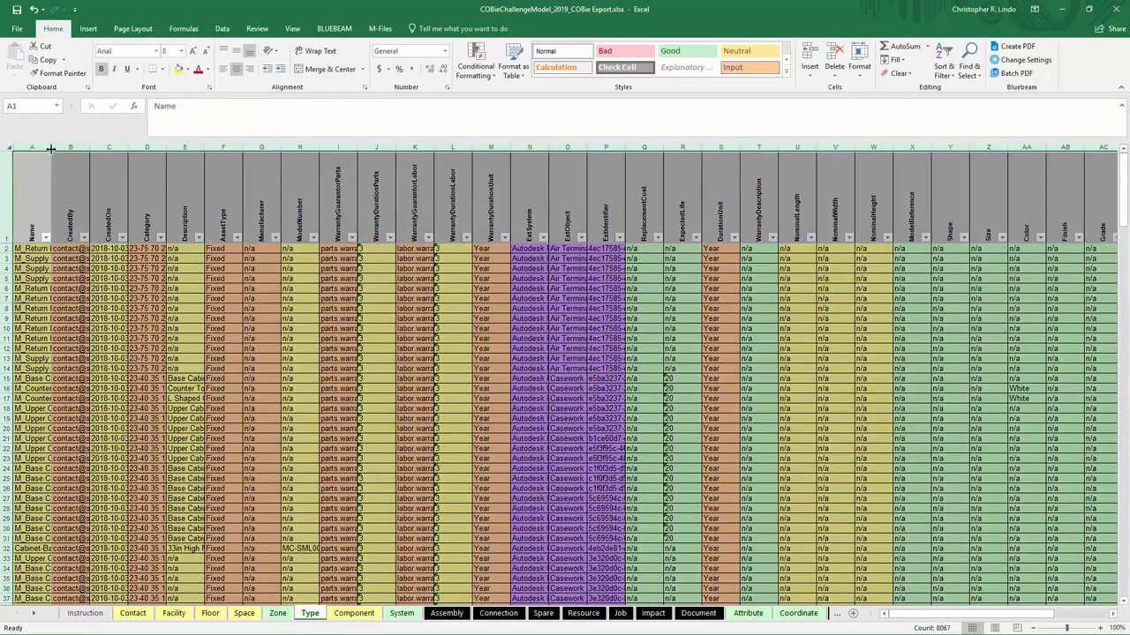
{"action": "double_click", "coordinate": [42, 147]}
{"action": "left_click", "coordinate": [162, 319]}
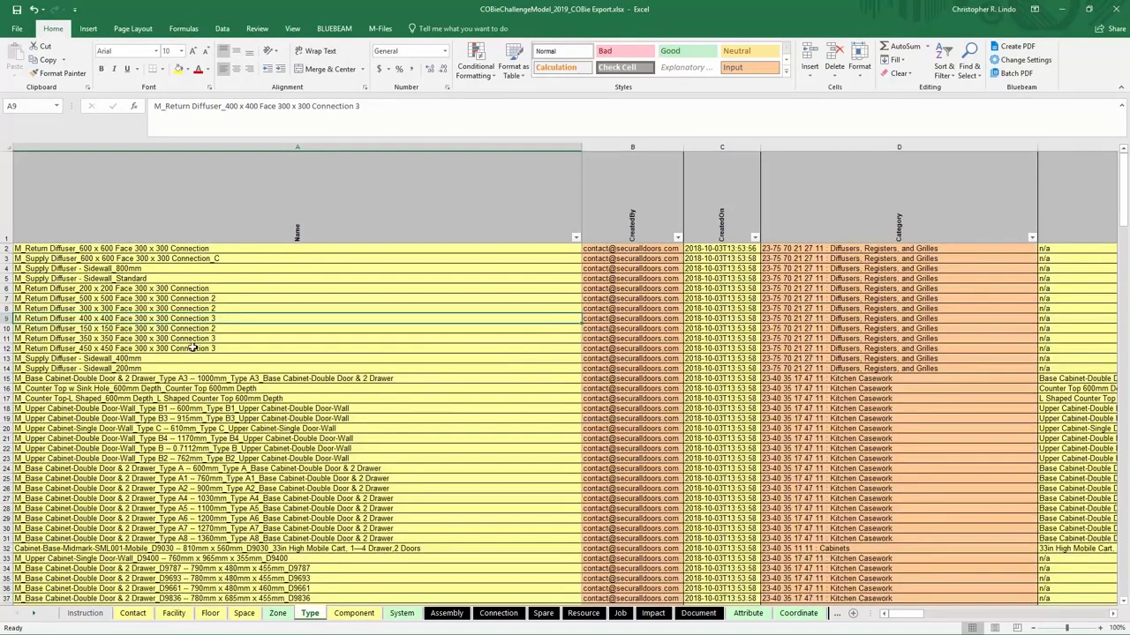
{"action": "scroll", "coordinate": [205, 346], "scroll_direction": "down", "scroll_amount": 4}
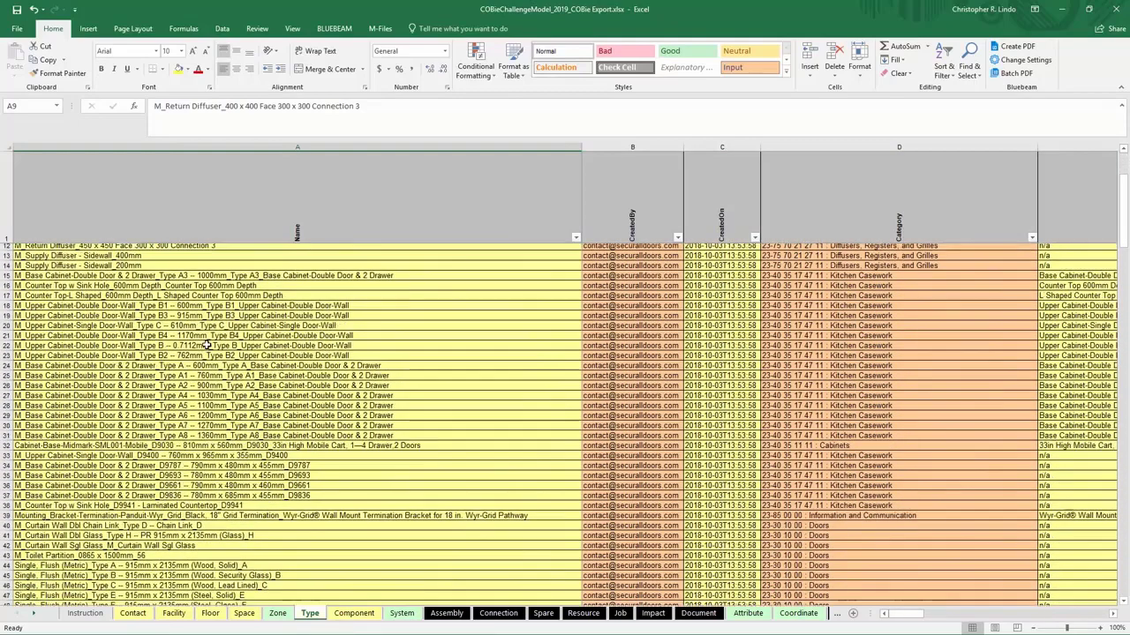
{"action": "scroll", "coordinate": [206, 345], "scroll_direction": "up", "scroll_amount": 3}
{"action": "scroll", "coordinate": [206, 346], "scroll_direction": "up", "scroll_amount": 1}
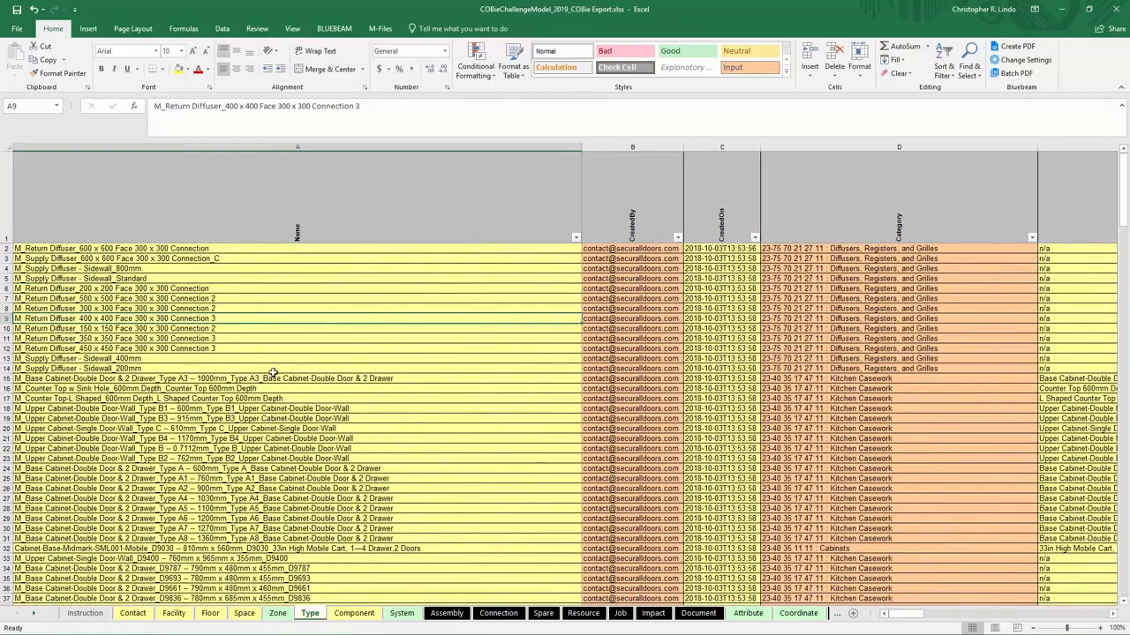
{"action": "mouse_move", "coordinate": [899, 620]}
{"action": "left_mouse_down"}
{"action": "mouse_move", "coordinate": [1052, 620]}
{"action": "mouse_move", "coordinate": [883, 618]}
{"action": "left_mouse_up"}
Auto-fit the Name and CreatedBy columns on the Component sheet and look through the listed components.
{"action": "left_click", "coordinate": [343, 615]}
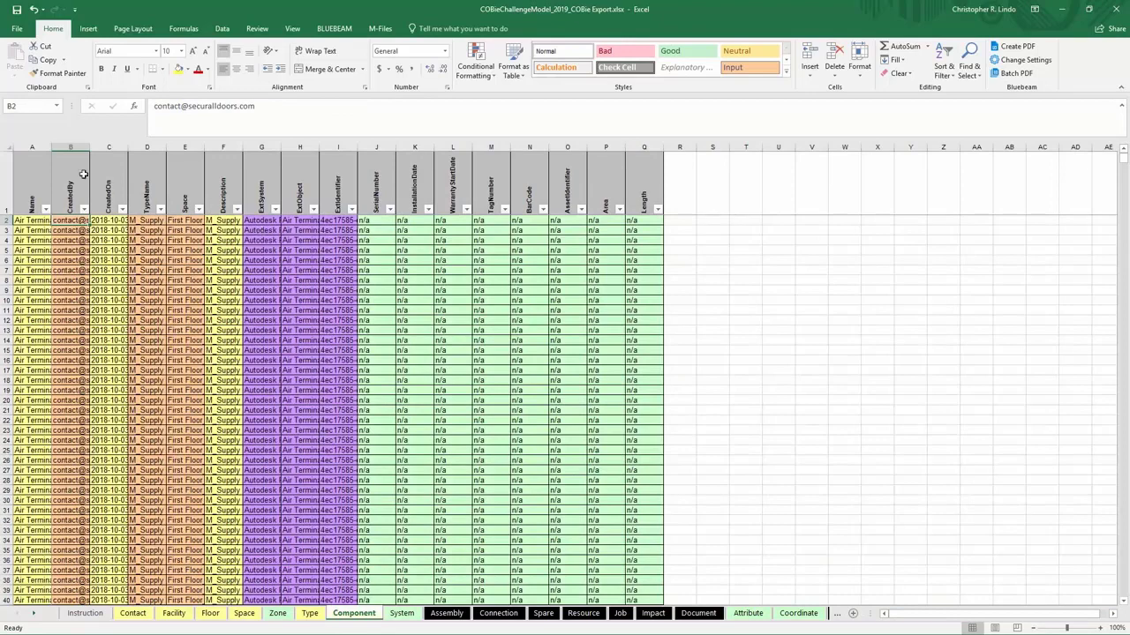
{"action": "left_click", "coordinate": [6, 148]}
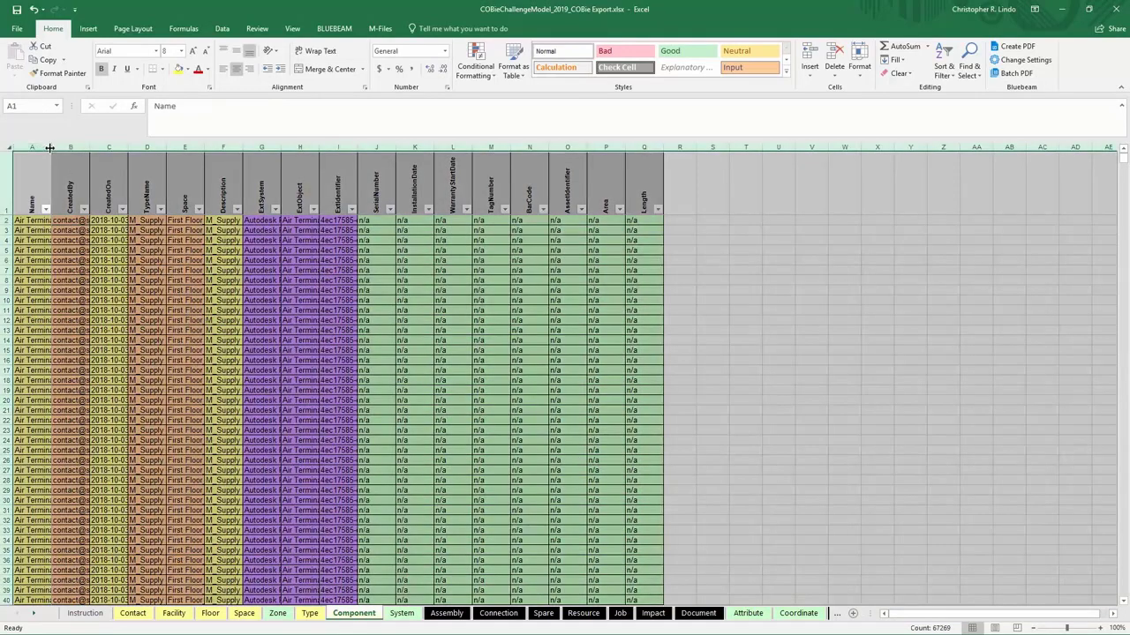
{"action": "left_click_drag", "start_coordinate": [50, 148], "coordinate": [52, 147]}
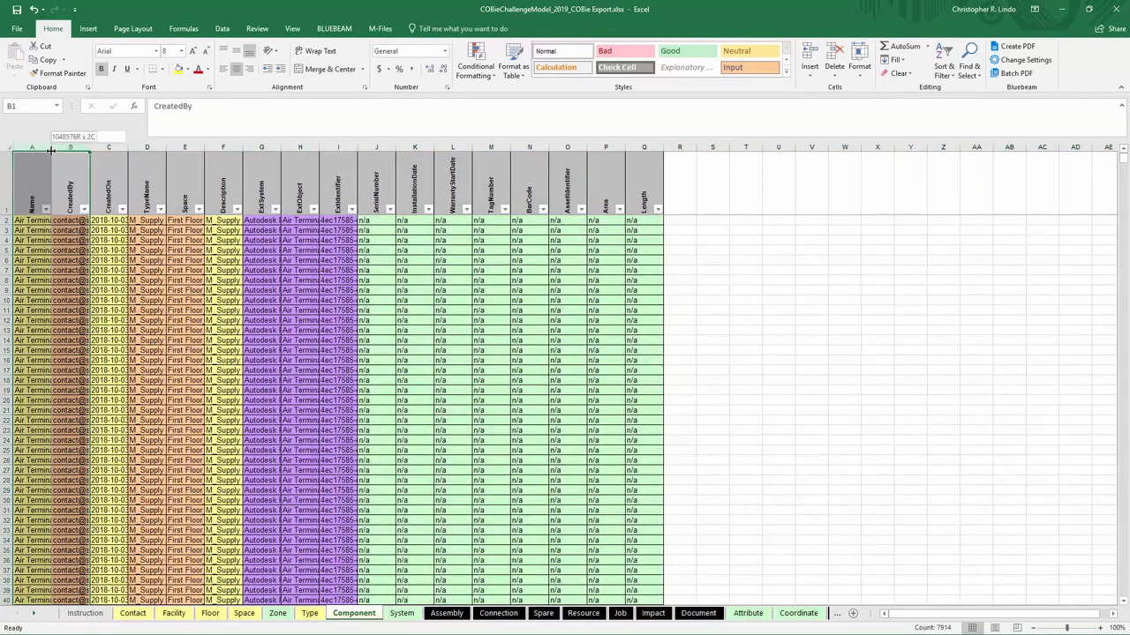
{"action": "double_click", "coordinate": [50, 148]}
{"action": "left_click", "coordinate": [277, 270]}
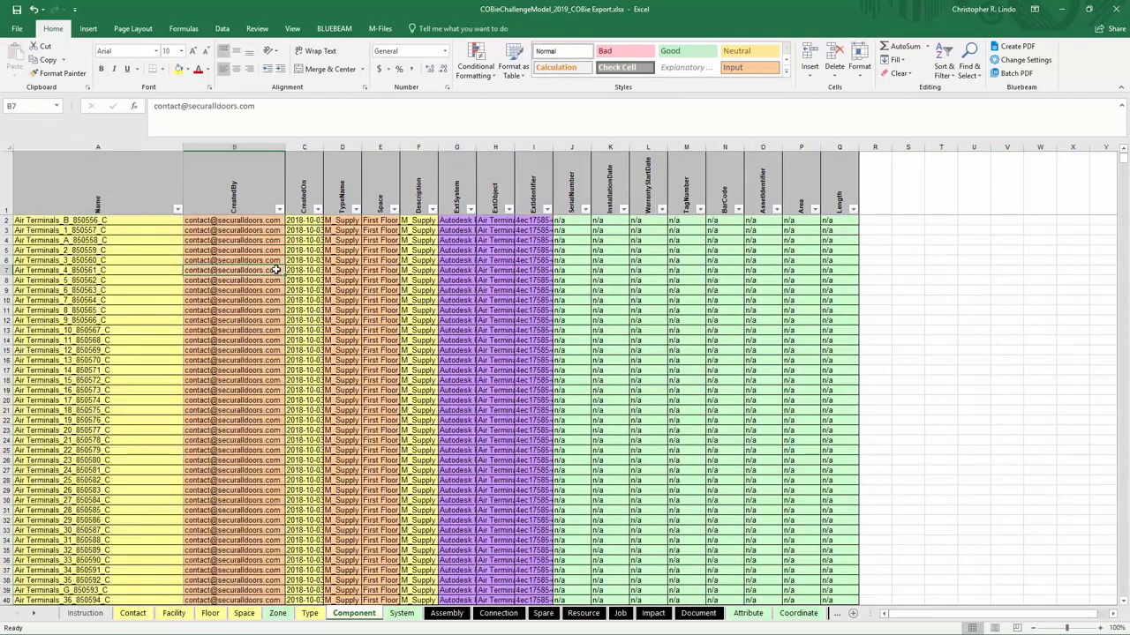
{"action": "scroll", "coordinate": [277, 271], "scroll_direction": "down", "scroll_amount": 12}
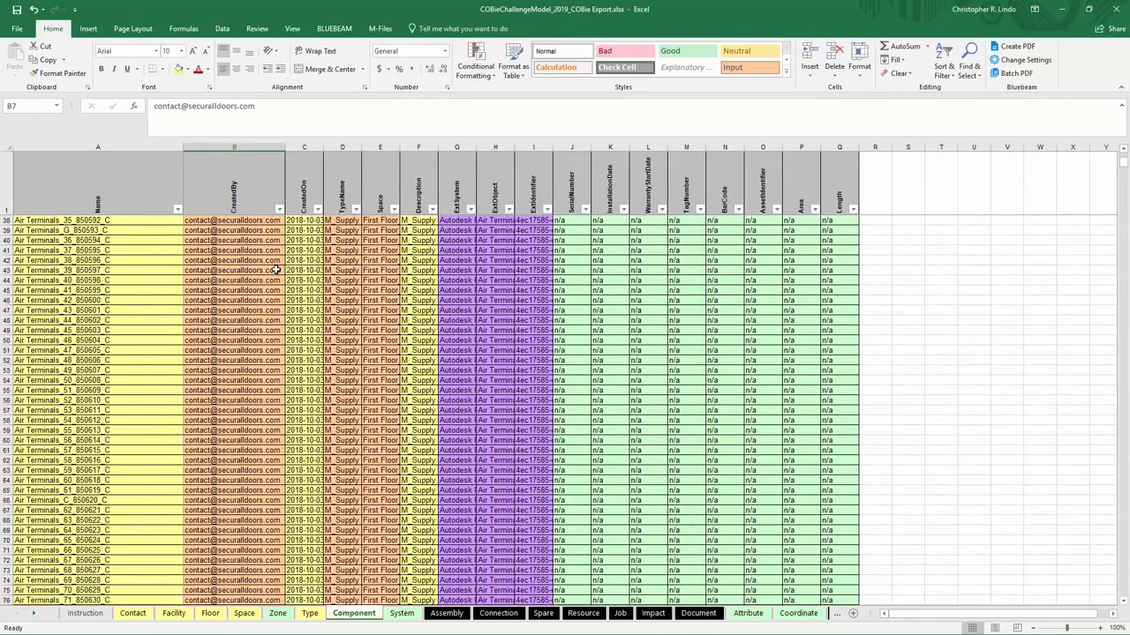
{"action": "scroll", "coordinate": [276, 270], "scroll_direction": "up", "scroll_amount": 12}
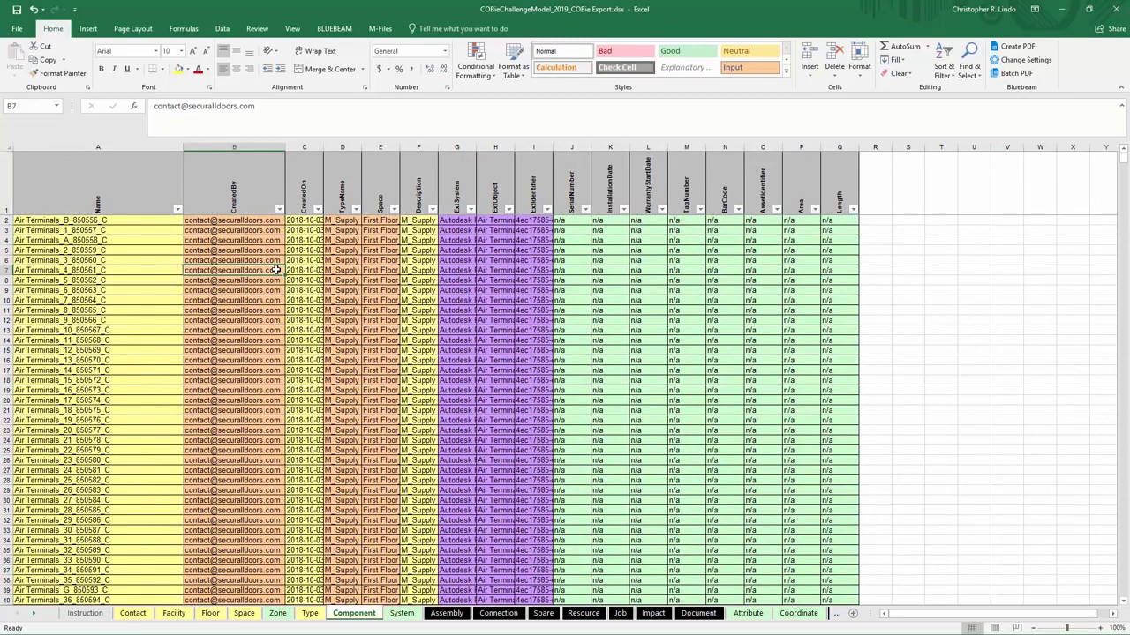
Auto-fit the widths of all columns on the System sheet.
{"action": "left_click", "coordinate": [402, 614]}
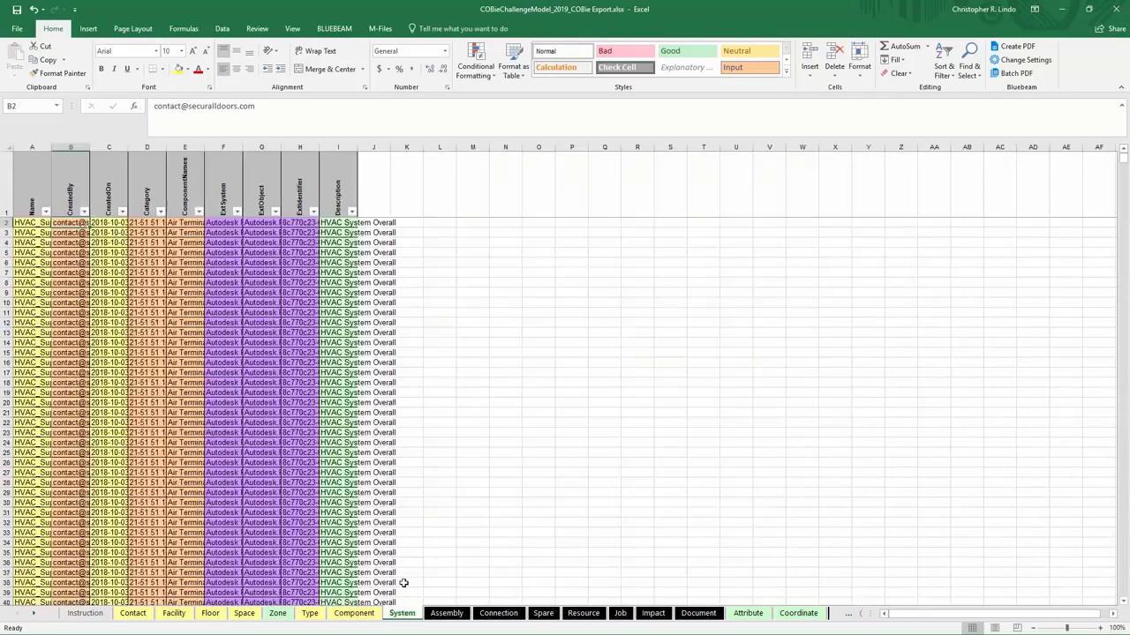
{"action": "left_click", "coordinate": [7, 147]}
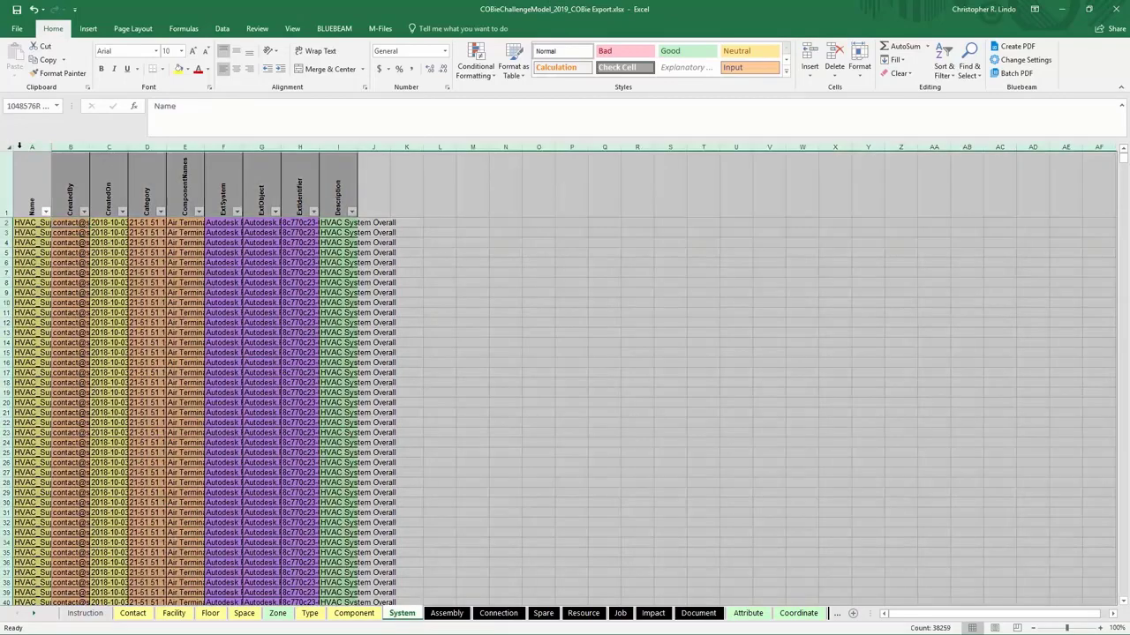
{"action": "double_click", "coordinate": [50, 148]}
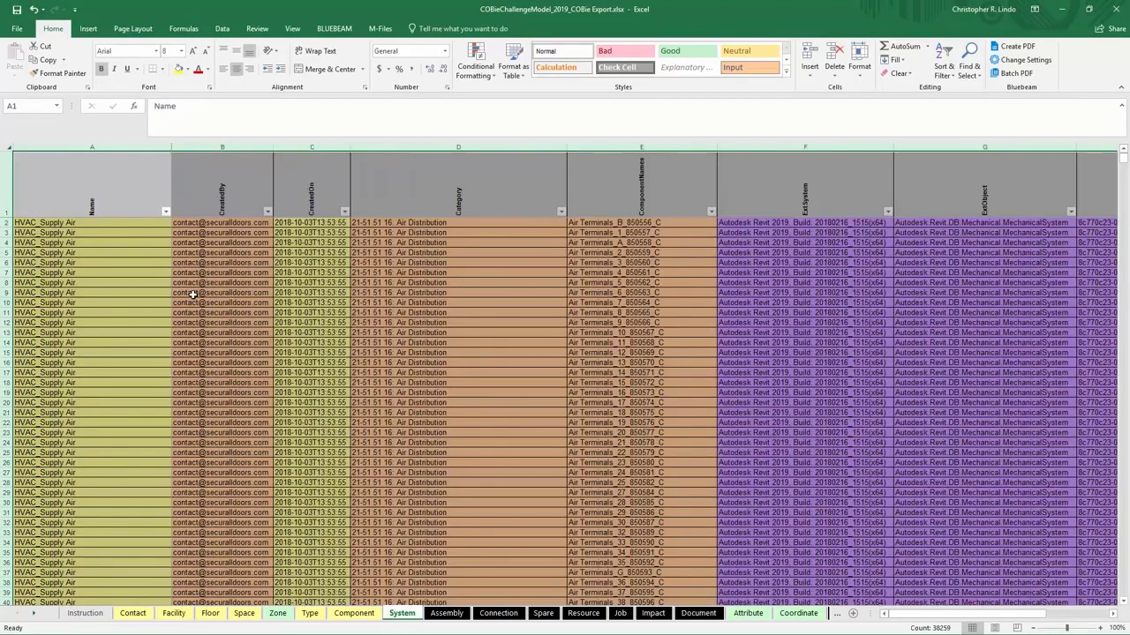
{"action": "left_click", "coordinate": [191, 293]}
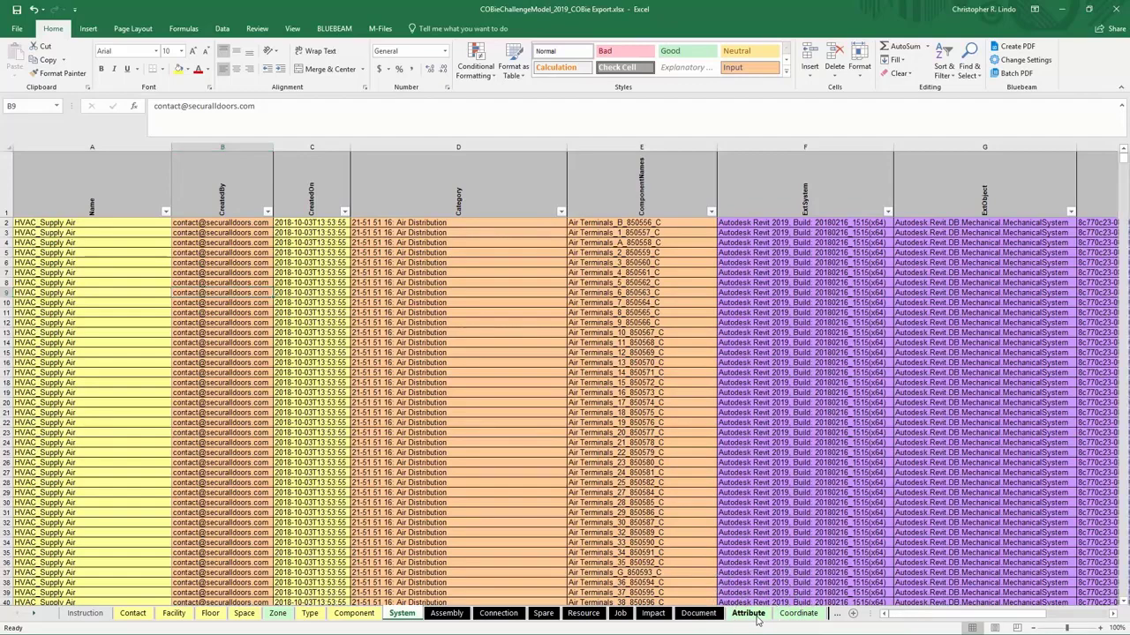
Auto-fit the widths of all columns on the Attribute sheet and look through its entries down to the last rows.
{"action": "left_click", "coordinate": [748, 613]}
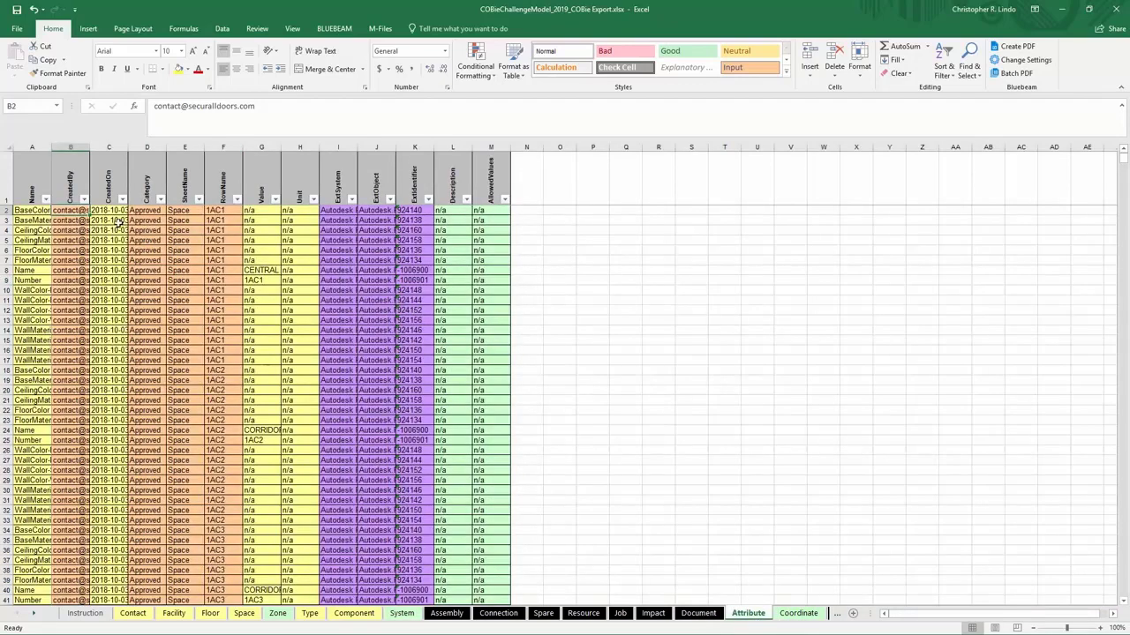
{"action": "left_click", "coordinate": [9, 147]}
{"action": "double_click", "coordinate": [47, 147]}
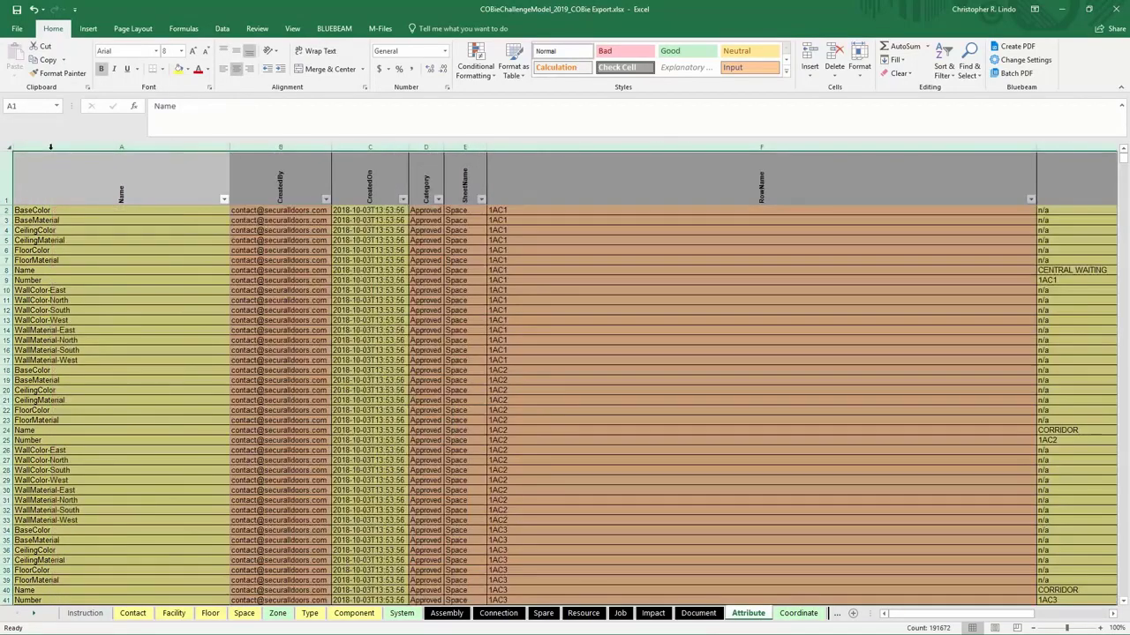
{"action": "left_click", "coordinate": [260, 260]}
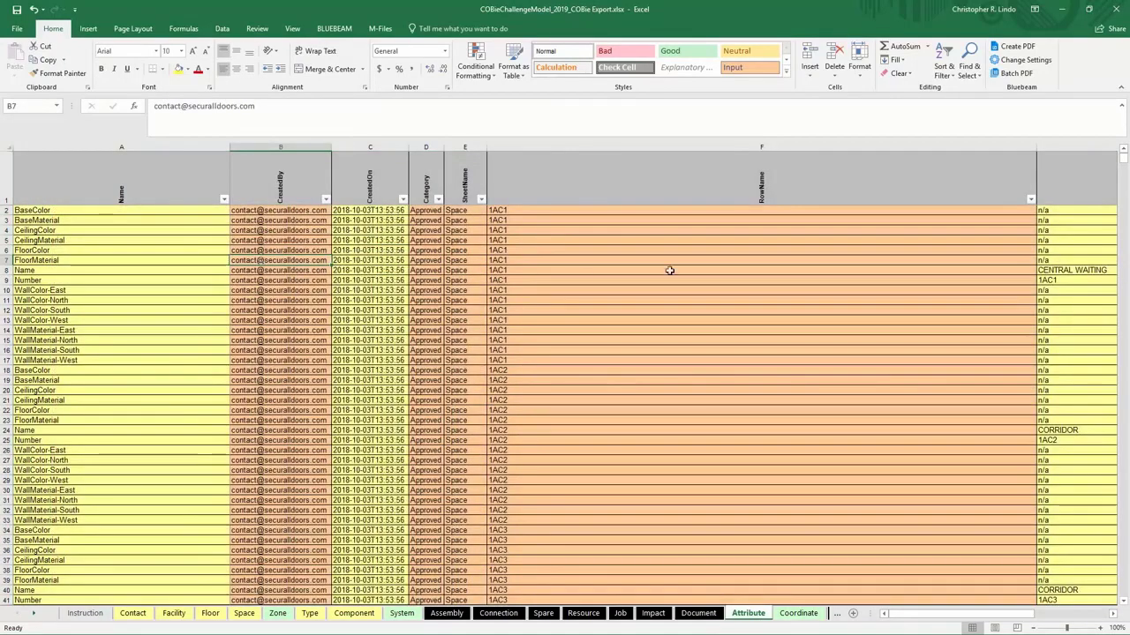
{"action": "left_click_drag", "start_coordinate": [1125, 161], "coordinate": [1125, 311]}
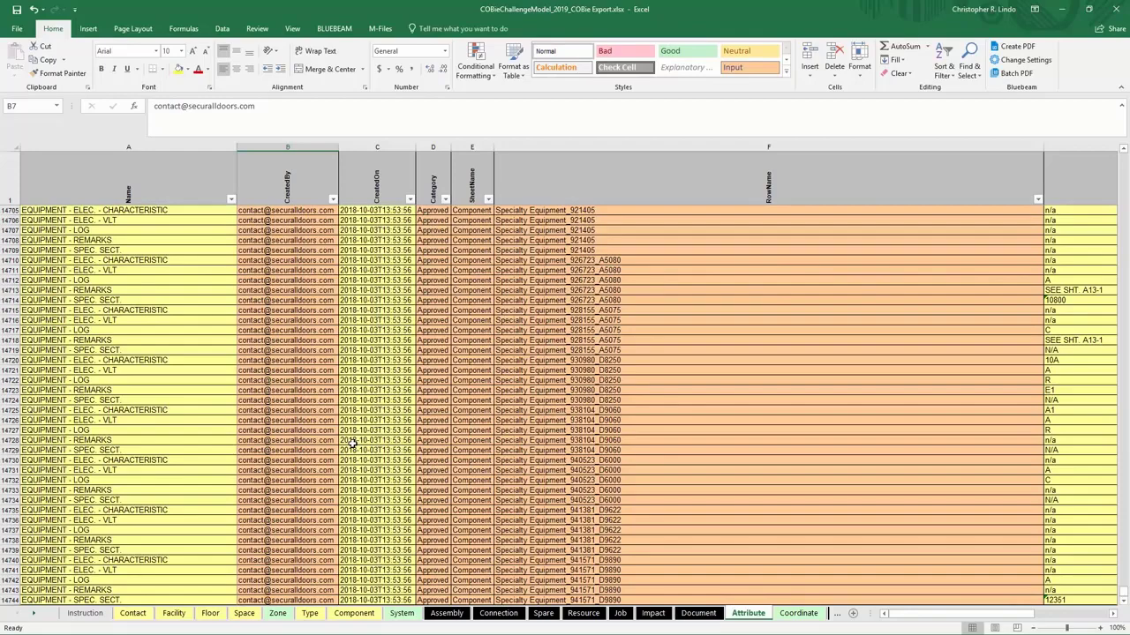
{"action": "mouse_move", "coordinate": [1123, 589]}
{"action": "left_mouse_down"}
{"action": "mouse_move", "coordinate": [1123, 328]}
{"action": "mouse_move", "coordinate": [1125, 601]}
{"action": "left_mouse_up"}
{"action": "left_click_drag", "start_coordinate": [1123, 598], "coordinate": [1121, 148]}
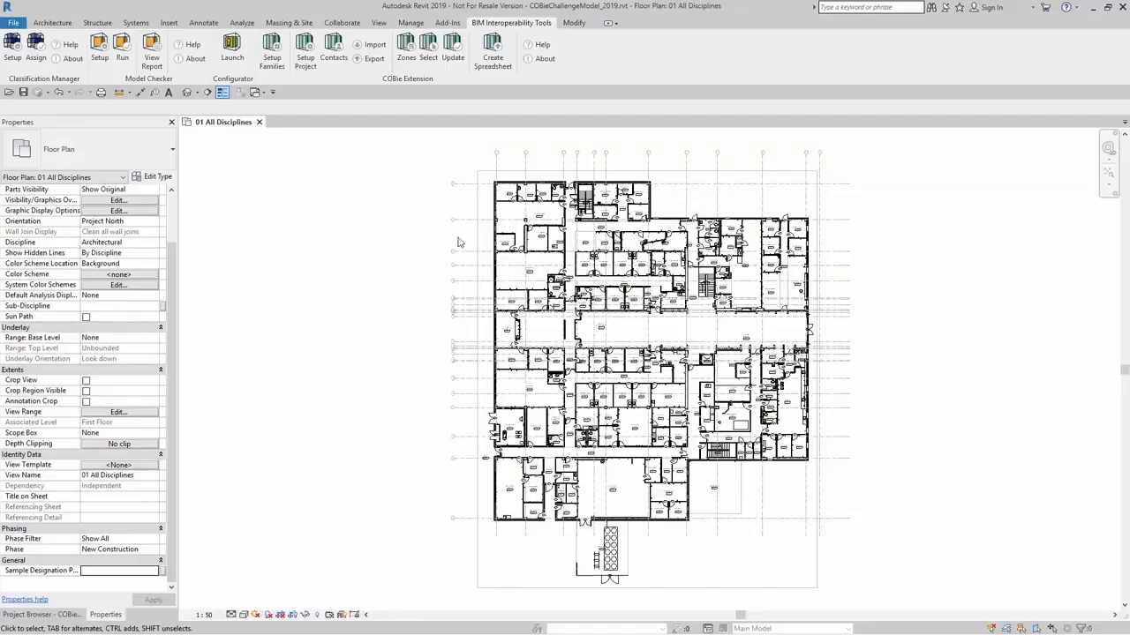
Switch to Revit and open the COBie Extension's Create Spreadsheet export options.
{"action": "left_click", "coordinate": [493, 49]}
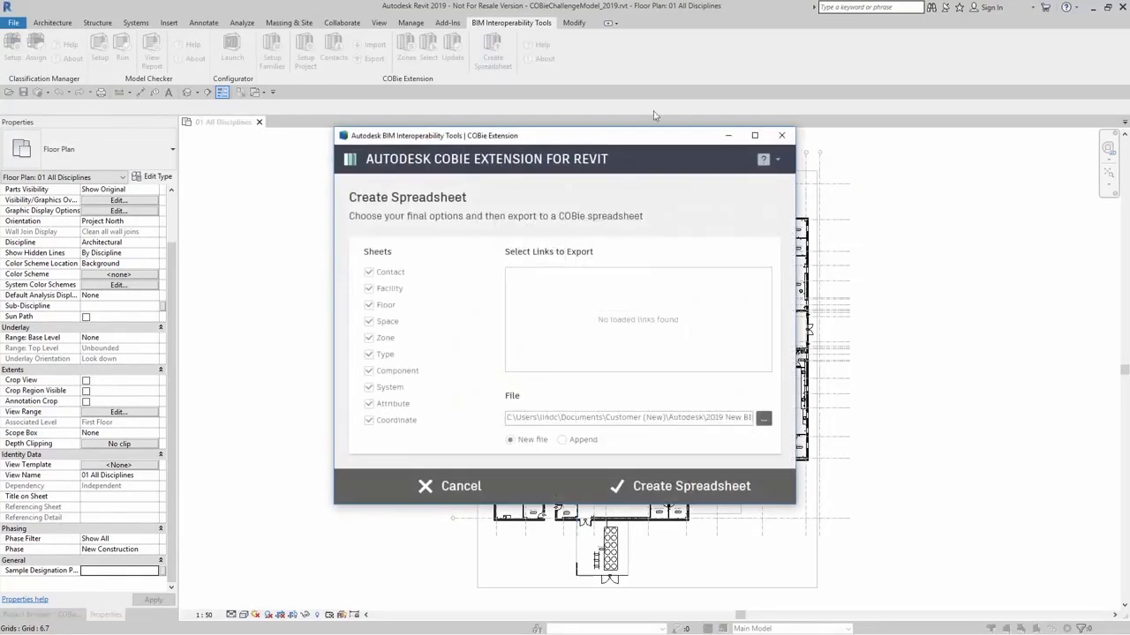